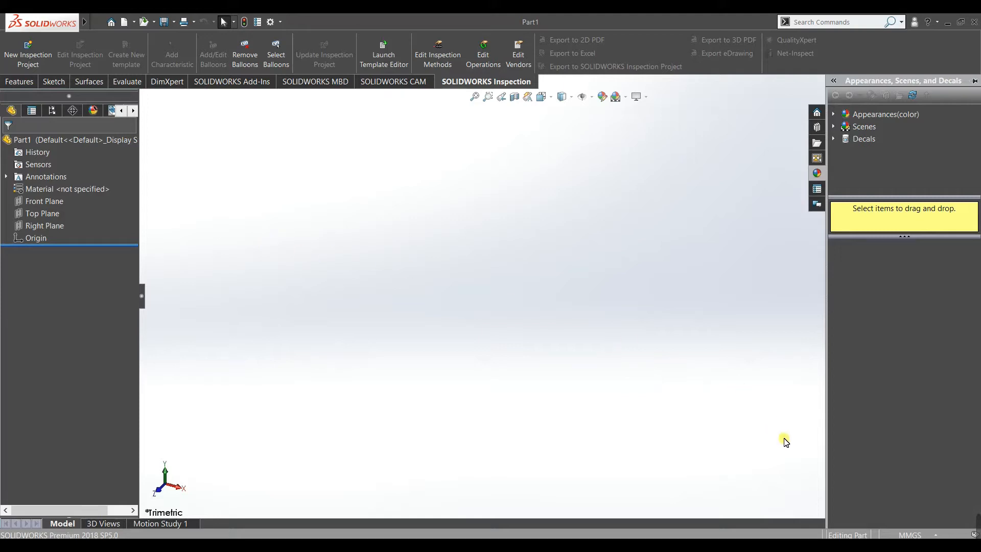
- Switch the document unit system to CGS (centimeter, gram, second) and finally to IPS (inch, pound, second)
{"action": "left_click", "coordinate": [737, 462]}
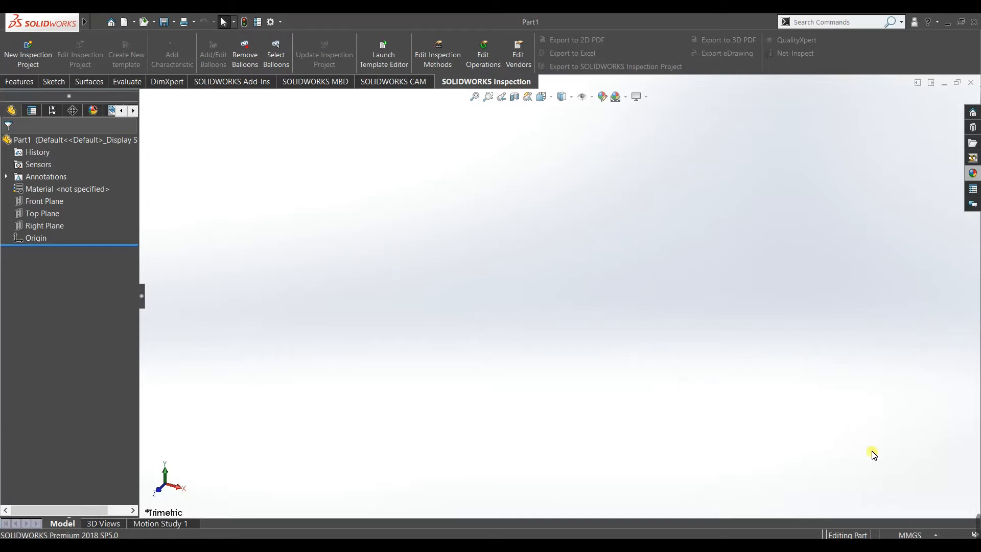
{"action": "left_click", "coordinate": [915, 535]}
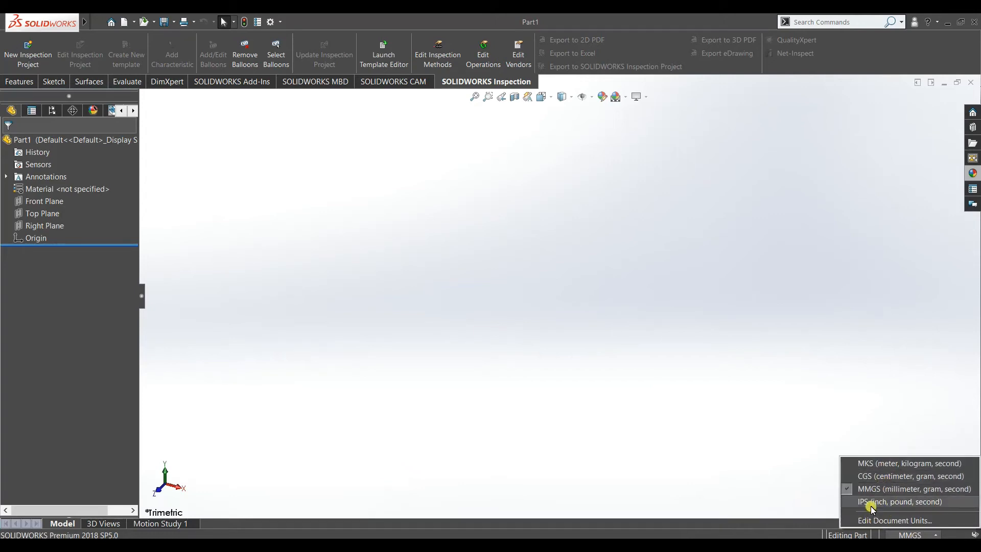
{"action": "left_click", "coordinate": [716, 441]}
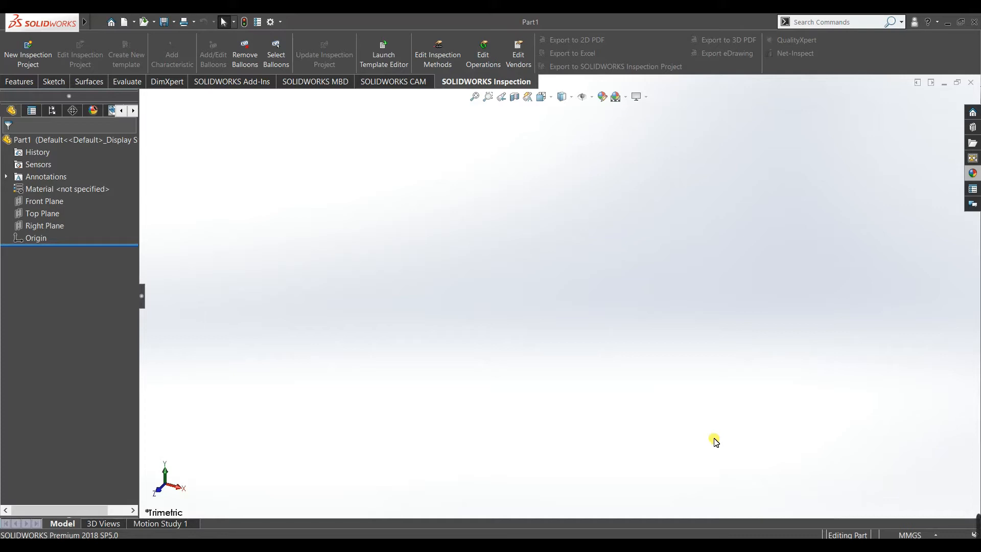
{"action": "left_click", "coordinate": [906, 532]}
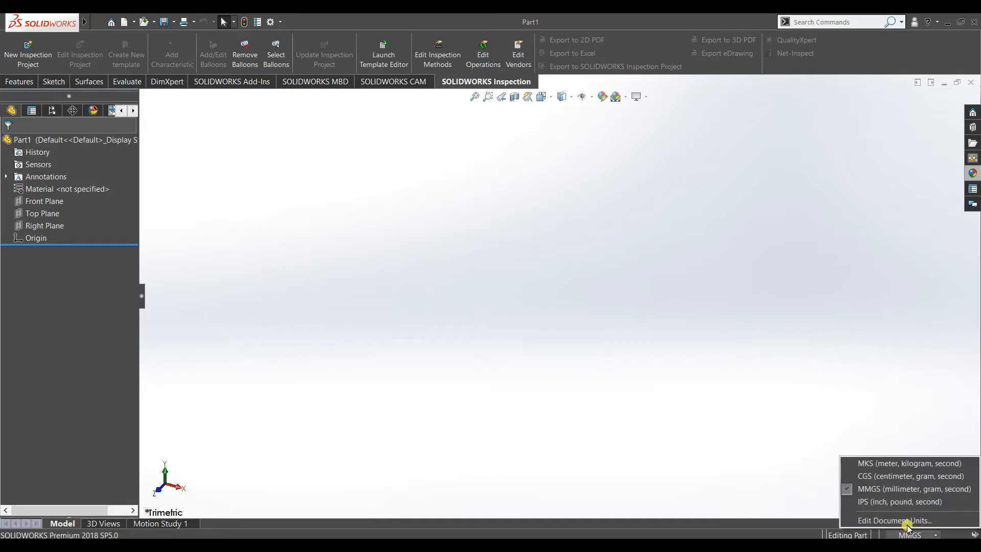
{"action": "left_click", "coordinate": [901, 476]}
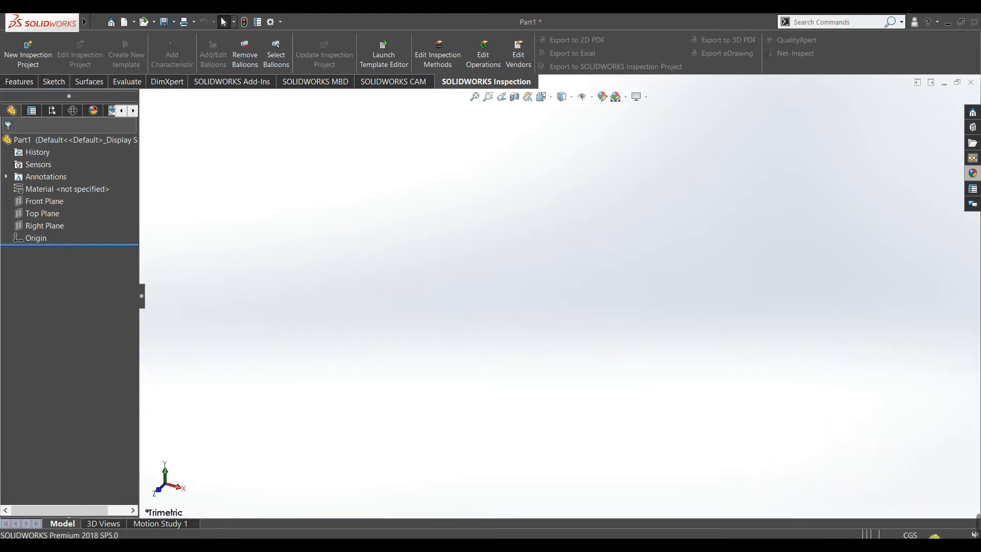
{"action": "left_click", "coordinate": [930, 535]}
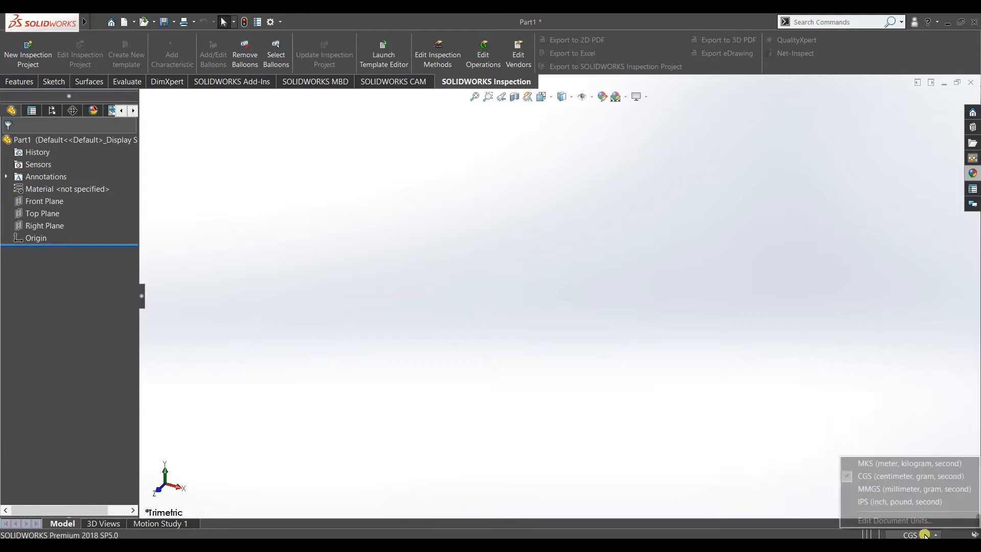
{"action": "left_click", "coordinate": [883, 502]}
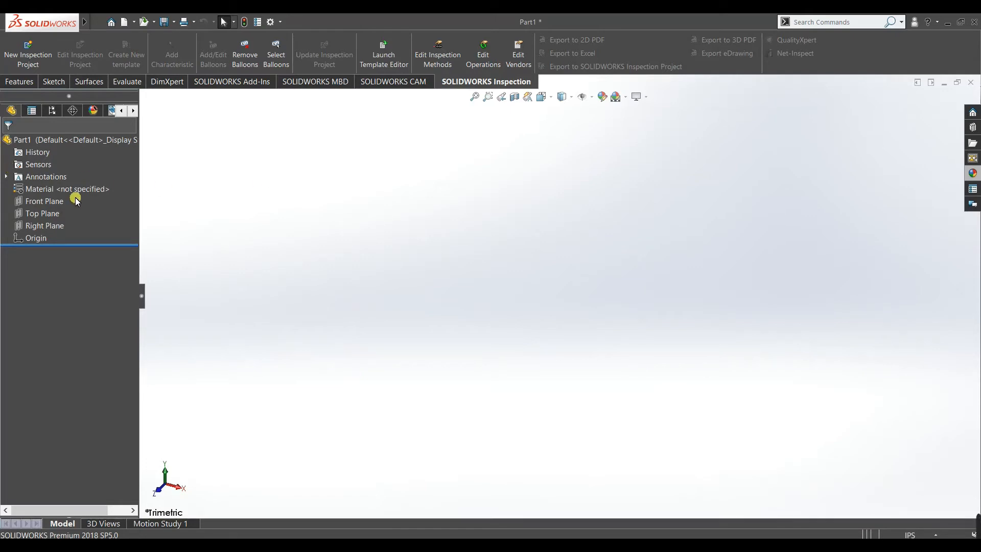
- Start a new sketch on the Front Plane, viewed face-on
{"action": "left_click", "coordinate": [56, 200]}
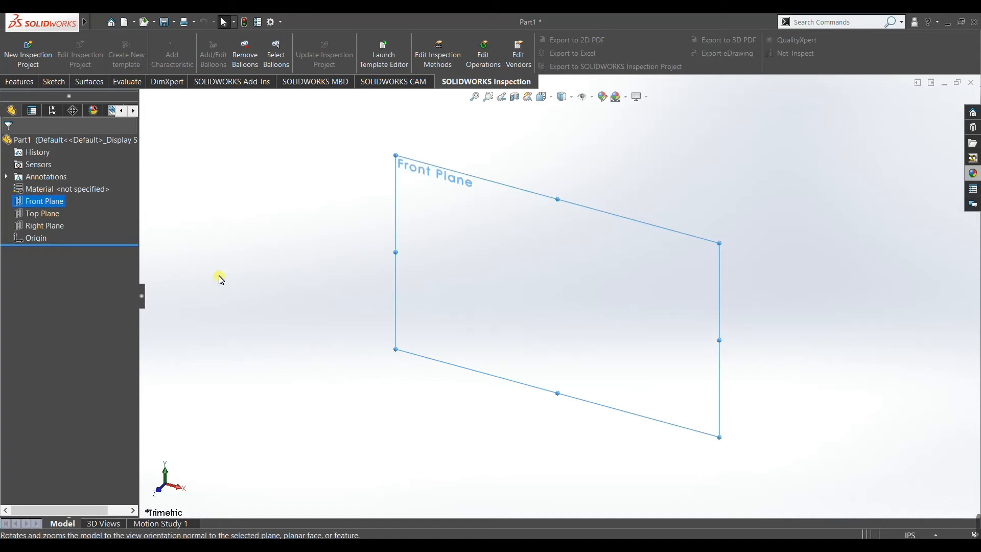
{"action": "left_click", "coordinate": [300, 204]}
{"action": "left_click", "coordinate": [45, 200]}
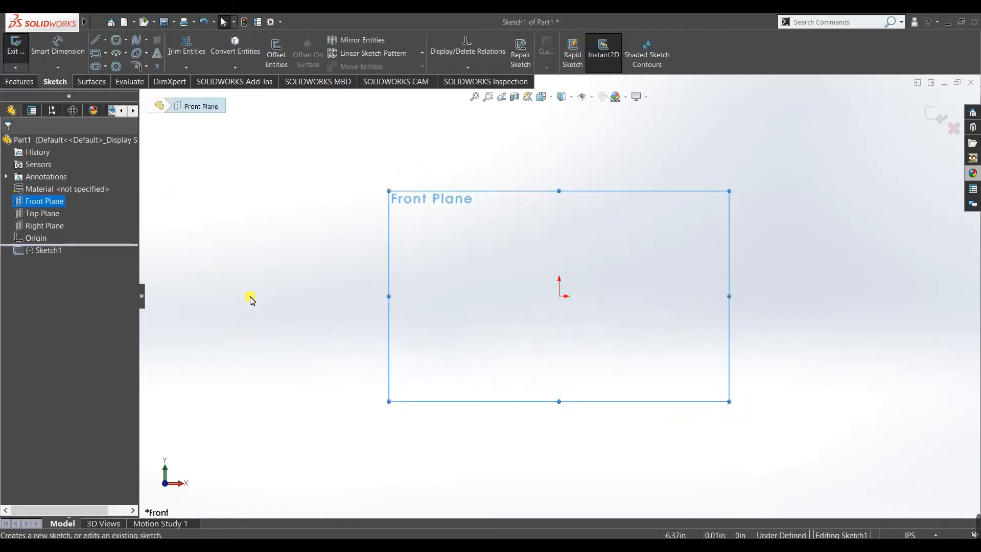
- Sketch a circle centred on the origin with a radius of about 1.98 in, leaving no sketch tool active
{"action": "left_click", "coordinate": [116, 40]}
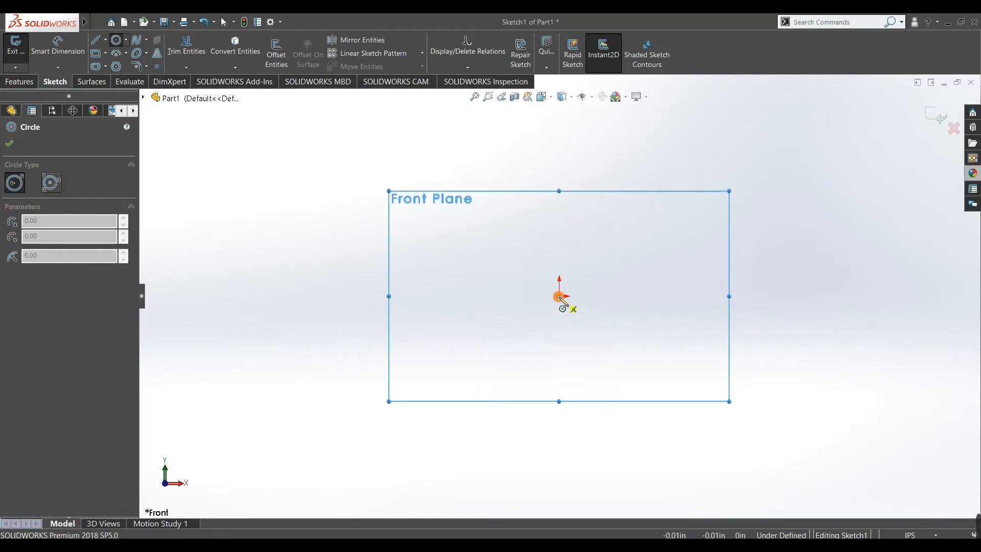
{"action": "left_click", "coordinate": [560, 297]}
{"action": "left_click", "coordinate": [610, 388]}
{"action": "right_click", "coordinate": [299, 179]}
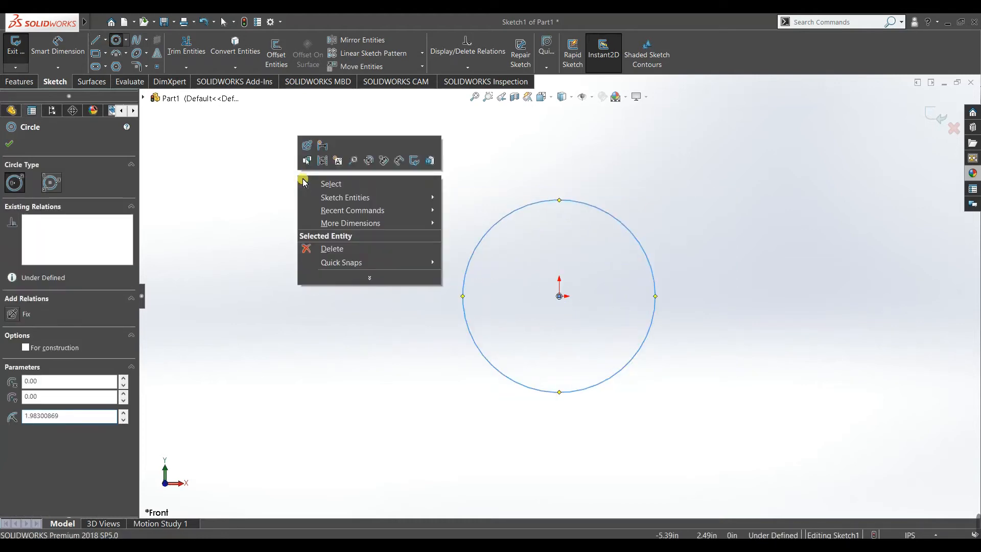
{"action": "left_click", "coordinate": [313, 183]}
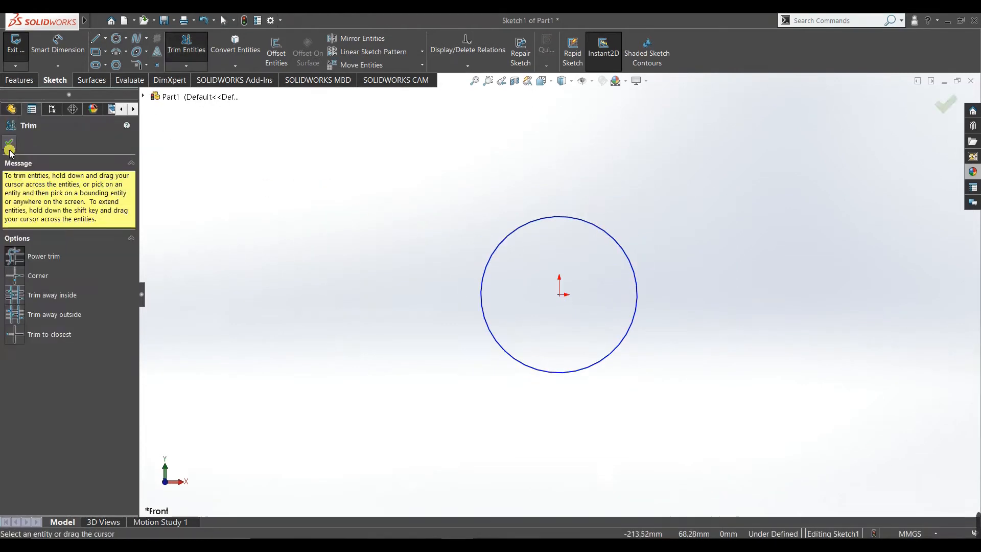
{"action": "left_click", "coordinate": [9, 148]}
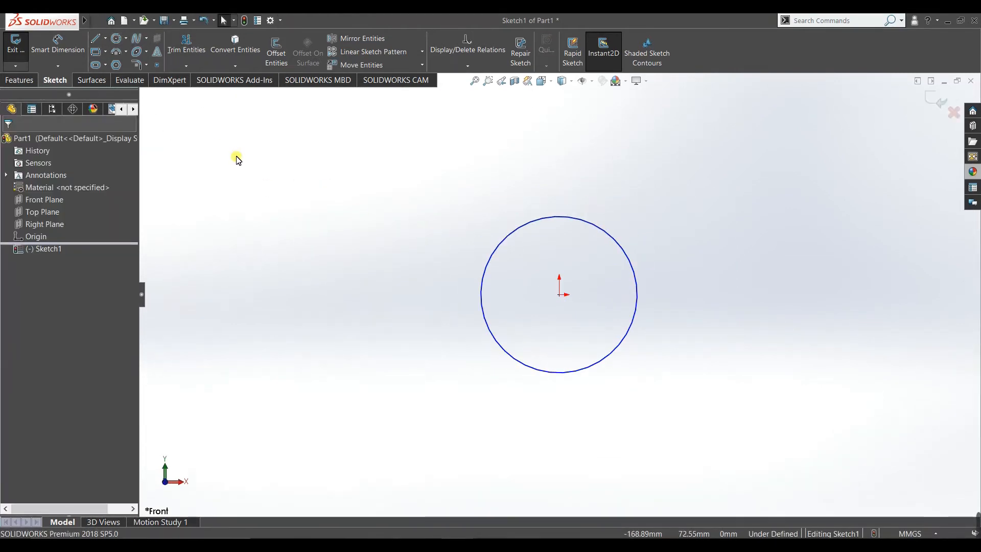
- Sketch a near-vertical line about 28 mm long left of the circle with a short extension below, plus a separate short line at the circle's upper right
{"action": "left_click", "coordinate": [96, 38]}
{"action": "left_click_drag", "start_coordinate": [372, 162], "coordinate": [365, 403]}
{"action": "left_click_drag", "start_coordinate": [775, 139], "coordinate": [778, 176]}
{"action": "right_click", "coordinate": [845, 197]}
{"action": "left_click", "coordinate": [858, 203]}
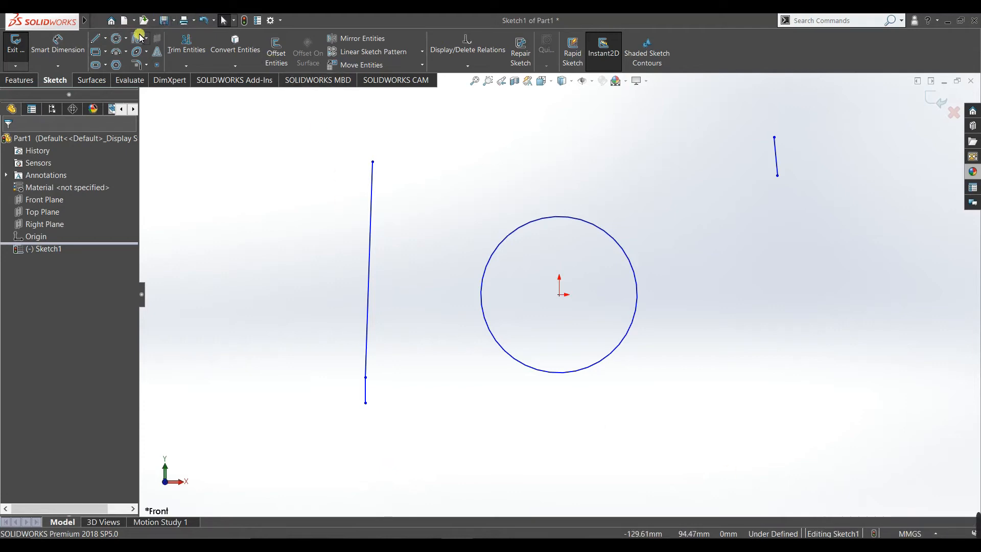
- Add a vertical Smart Dimension of 5 mm to the short separate line above and right of the circle
{"action": "left_click", "coordinate": [74, 67]}
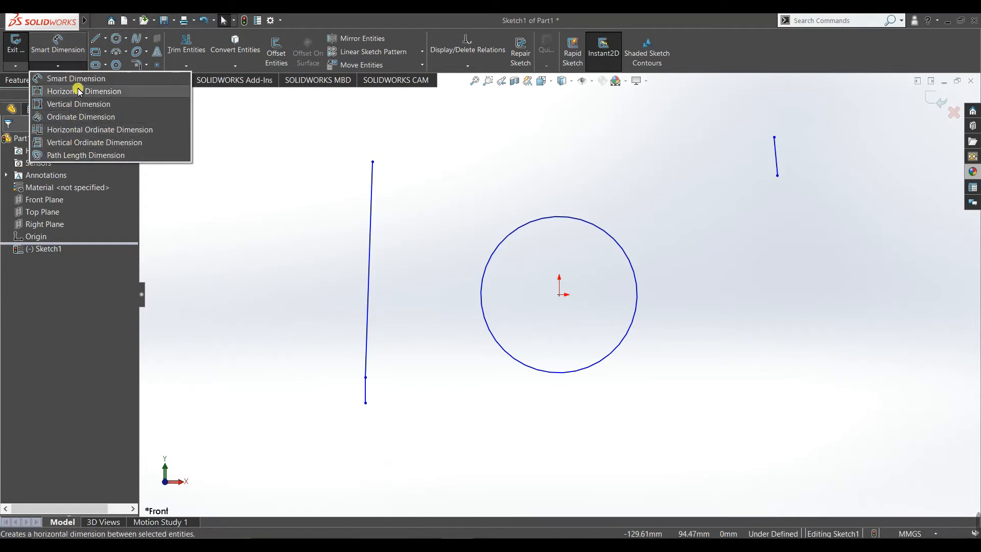
{"action": "left_click", "coordinate": [72, 42]}
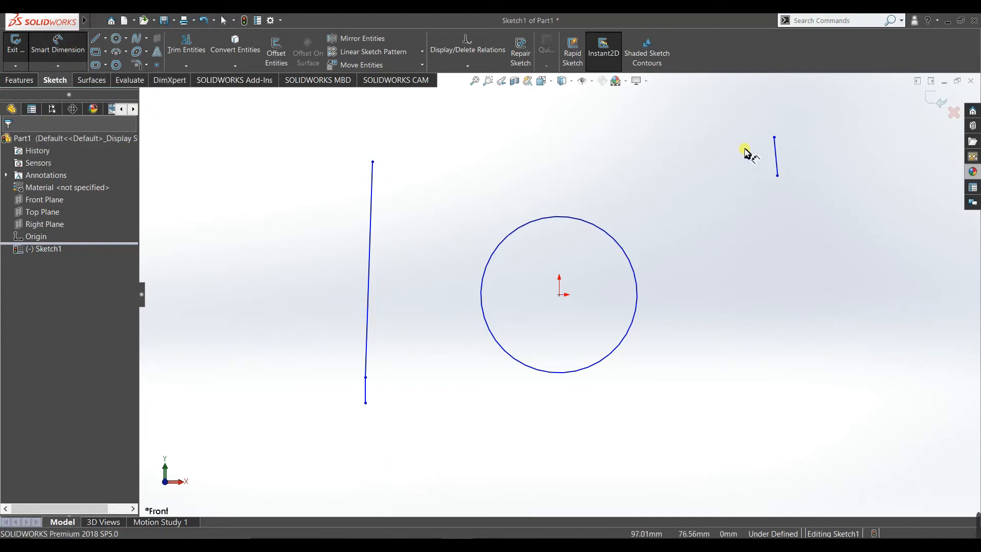
{"action": "left_click", "coordinate": [776, 155]}
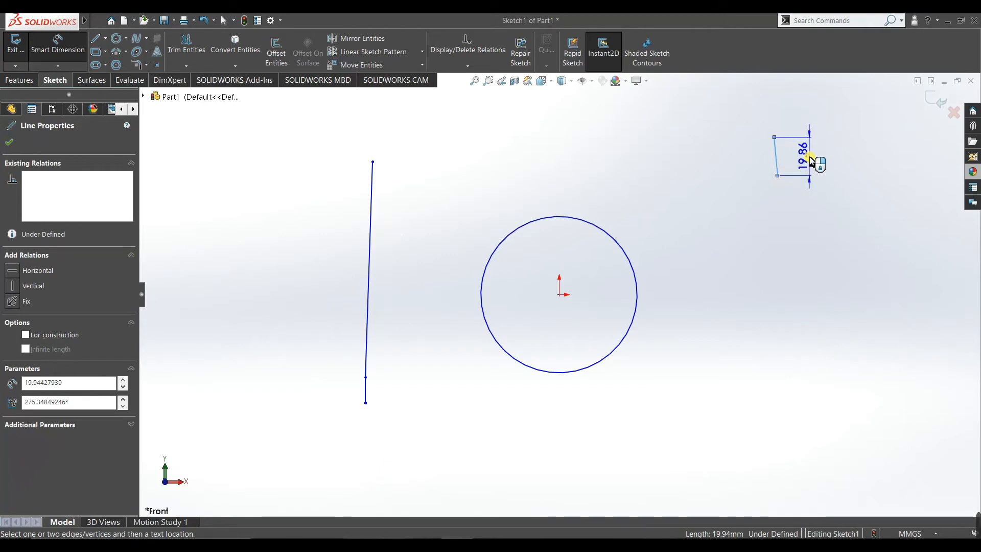
{"action": "left_click", "coordinate": [812, 162]}
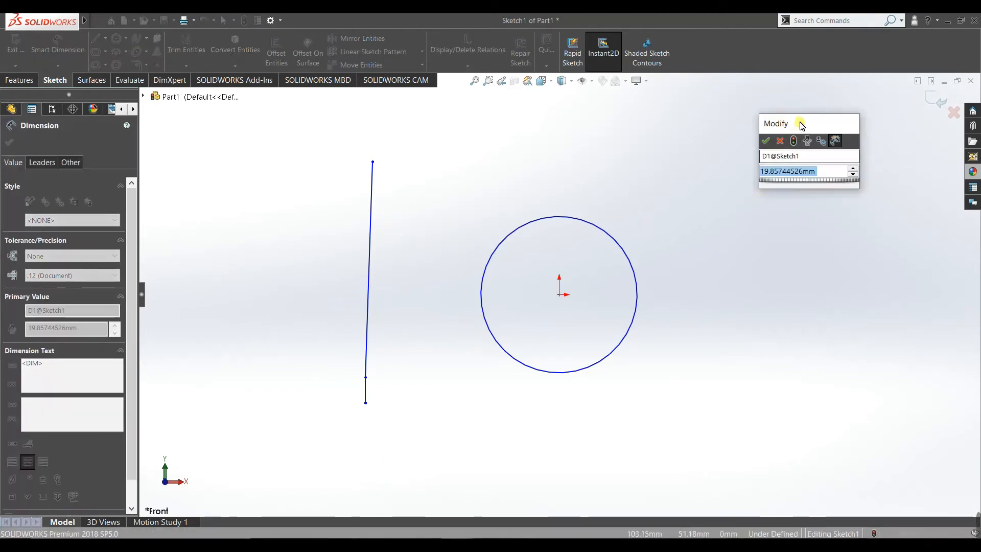
{"action": "left_click_drag", "start_coordinate": [801, 126], "coordinate": [897, 149]}
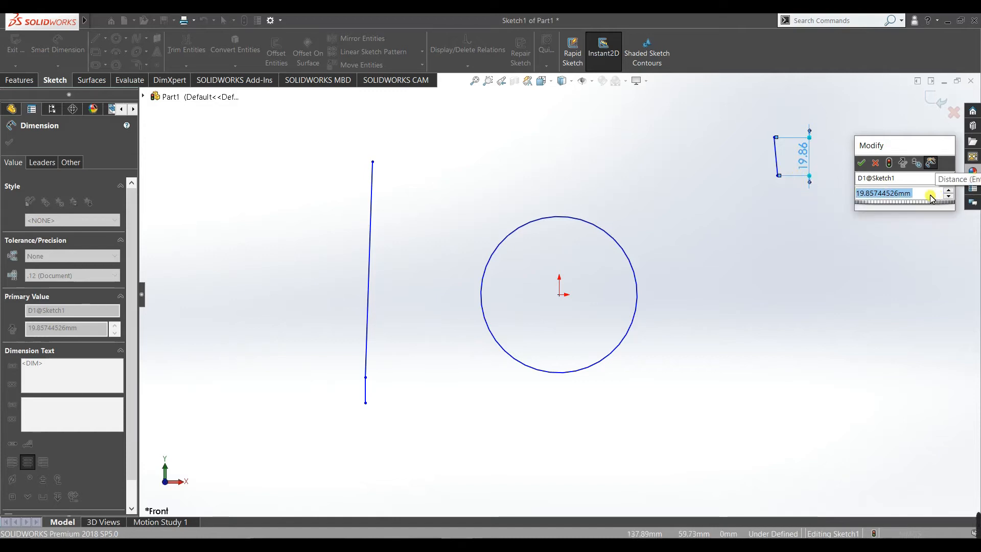
{"action": "type", "text": "5"}
{"action": "key", "text": "Return"}
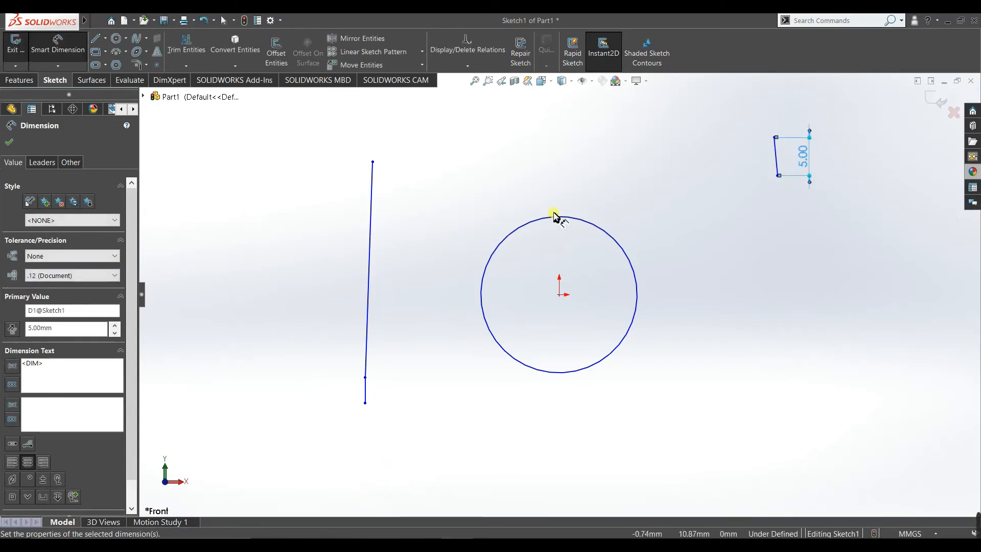
- Dimension the long near-vertical line left of the circle to a vertical distance of 20 mm
{"action": "left_click", "coordinate": [370, 254]}
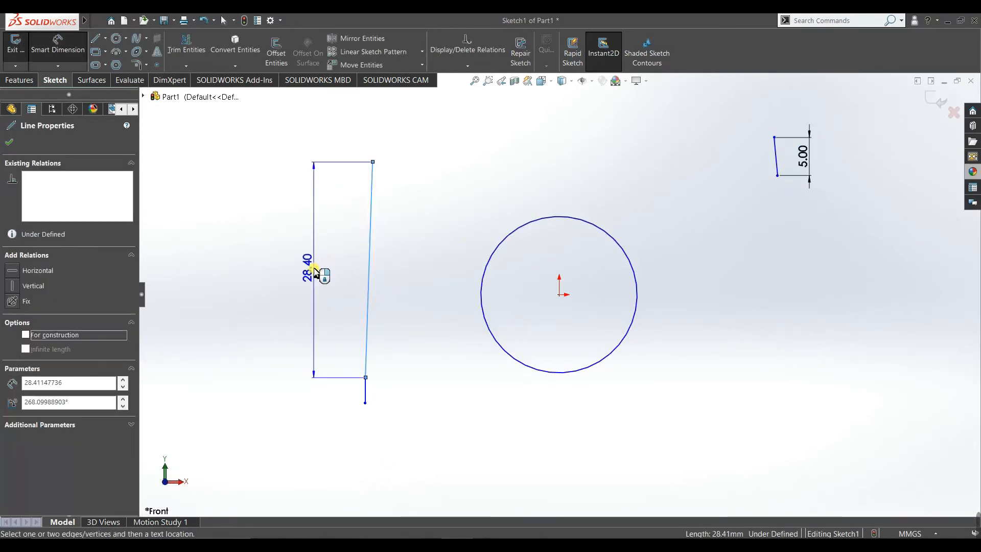
{"action": "left_click", "coordinate": [317, 273]}
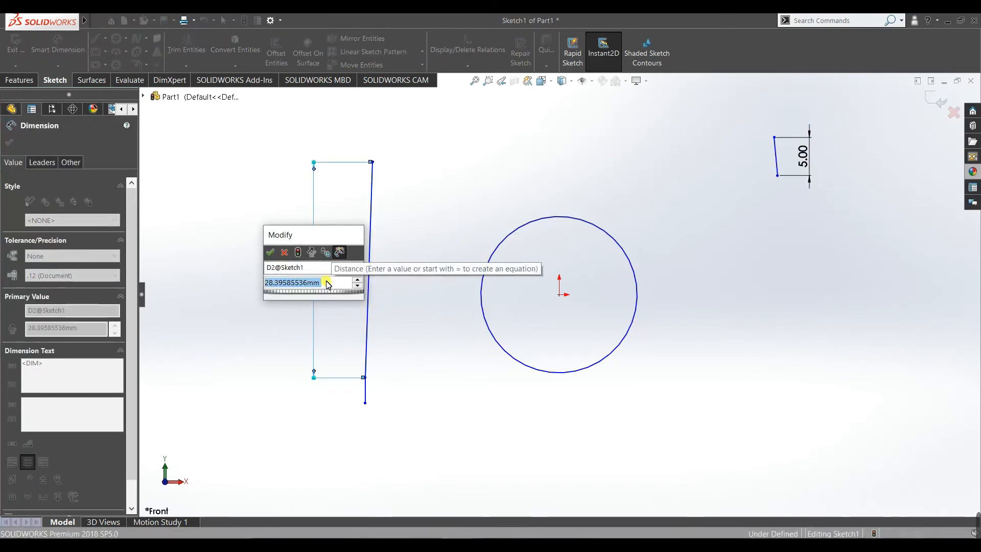
{"action": "type", "text": "20"}
{"action": "key", "text": "Return"}
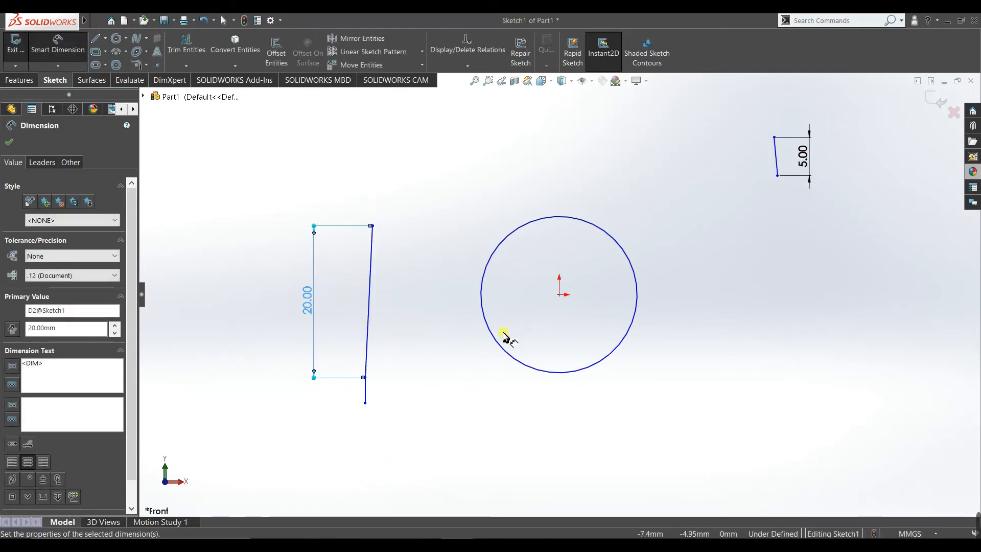
- Dimension the circle's diameter to 50 mm and end the Smart Dimension command
{"action": "left_click", "coordinate": [626, 337]}
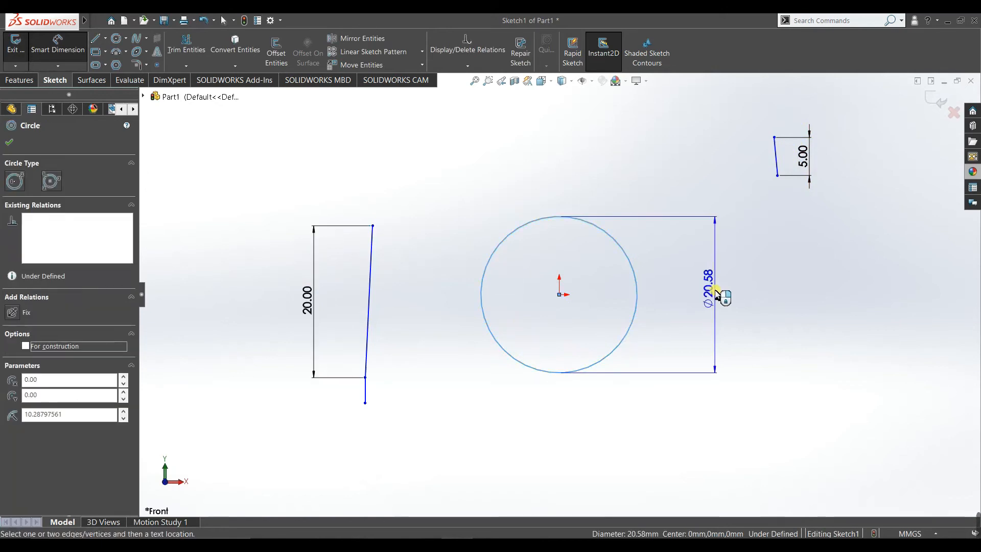
{"action": "left_click", "coordinate": [718, 292]}
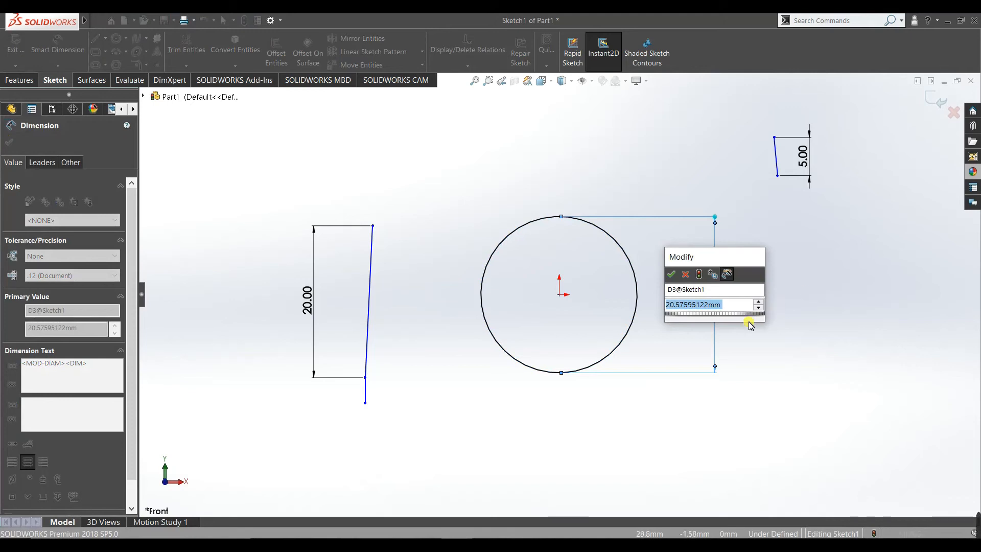
{"action": "type", "text": "50"}
{"action": "key", "text": "Return"}
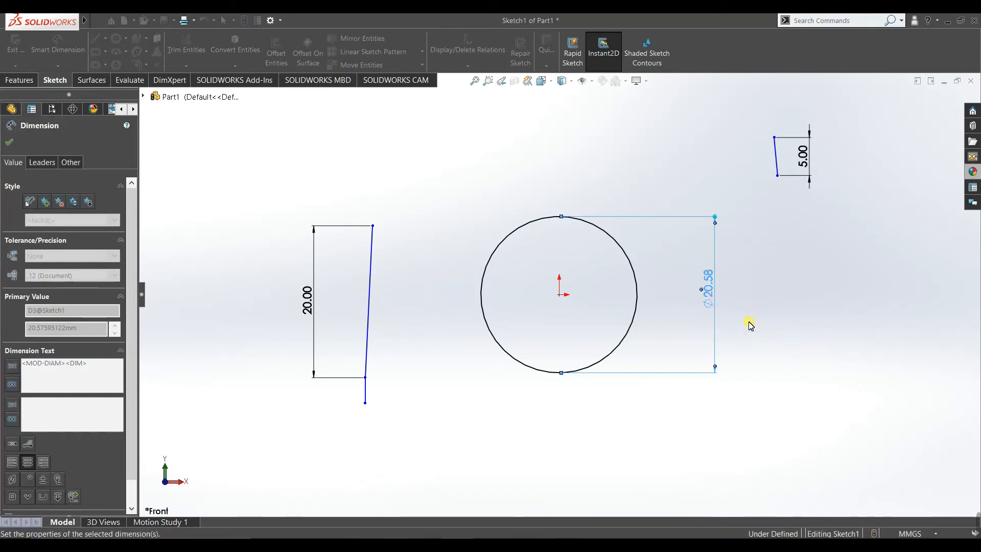
{"action": "right_click", "coordinate": [855, 306]}
{"action": "left_click", "coordinate": [850, 312]}
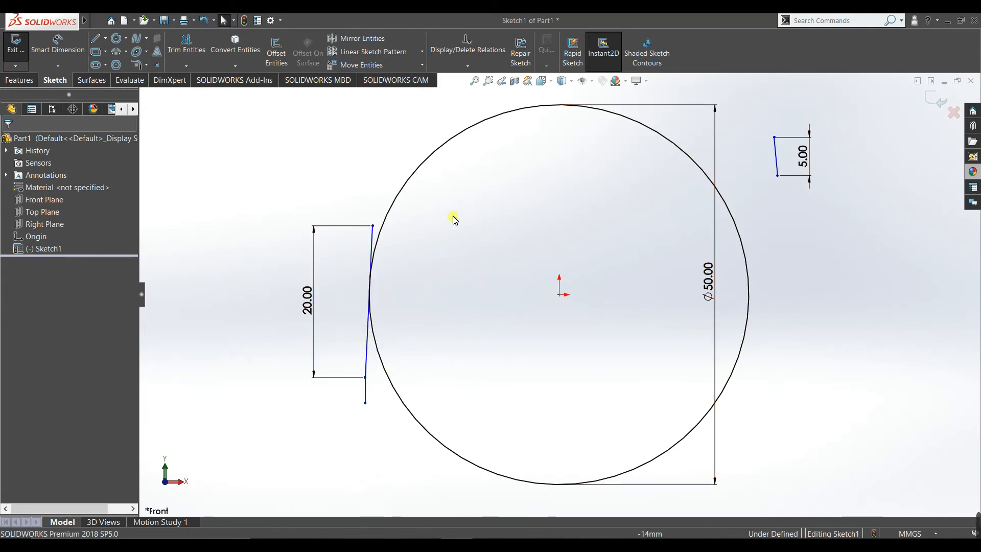
- Set the short separate line's existing vertical dimension to 10 mm
{"action": "scroll", "coordinate": [492, 349], "scroll_direction": "up", "scroll_amount": 3}
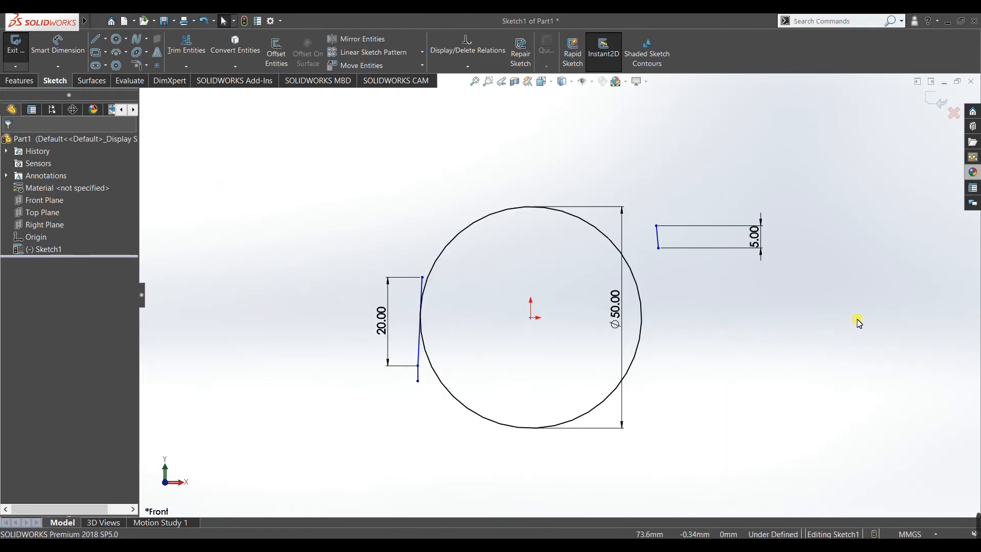
{"action": "left_click", "coordinate": [756, 240]}
{"action": "double_click", "coordinate": [756, 239]}
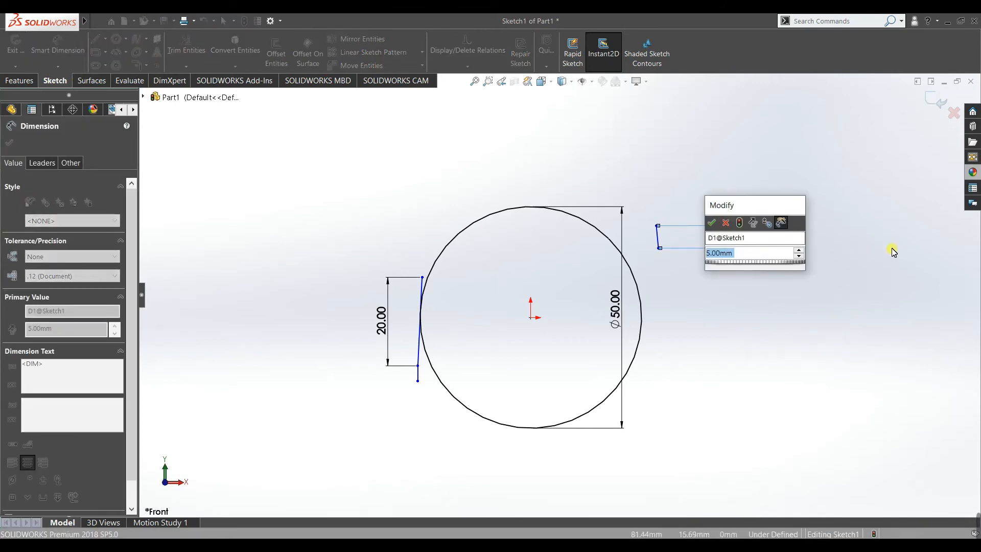
{"action": "type", "text": "10"}
{"action": "key", "text": "Return"}
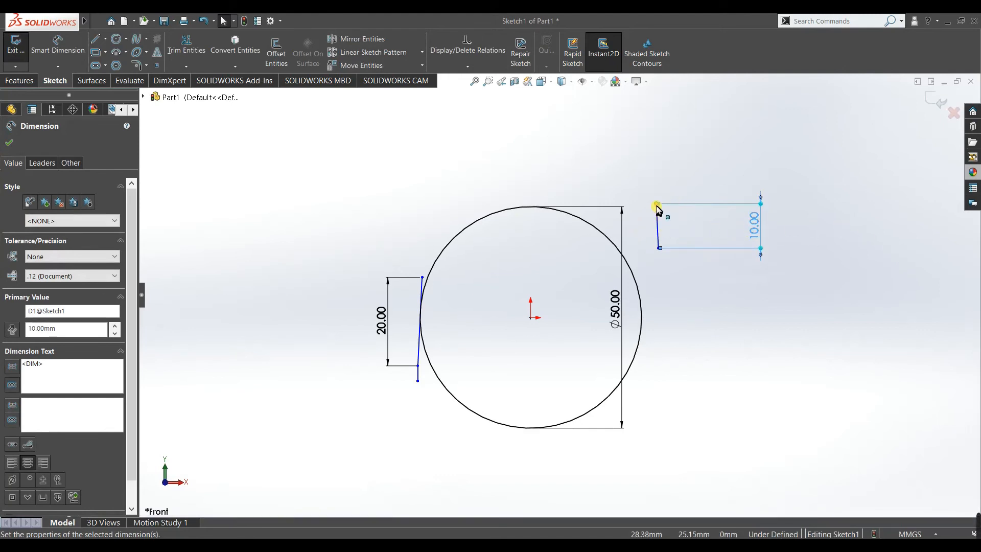
{"action": "left_click", "coordinate": [9, 148]}
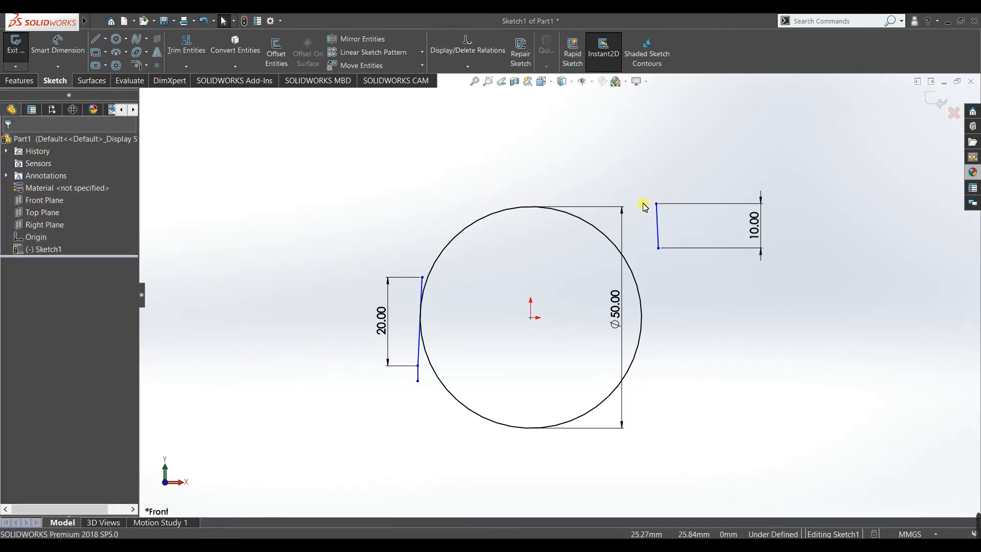
- Set the short separate line's vertical dimension to 5 cm, entering the unit together with the value
{"action": "double_click", "coordinate": [759, 236]}
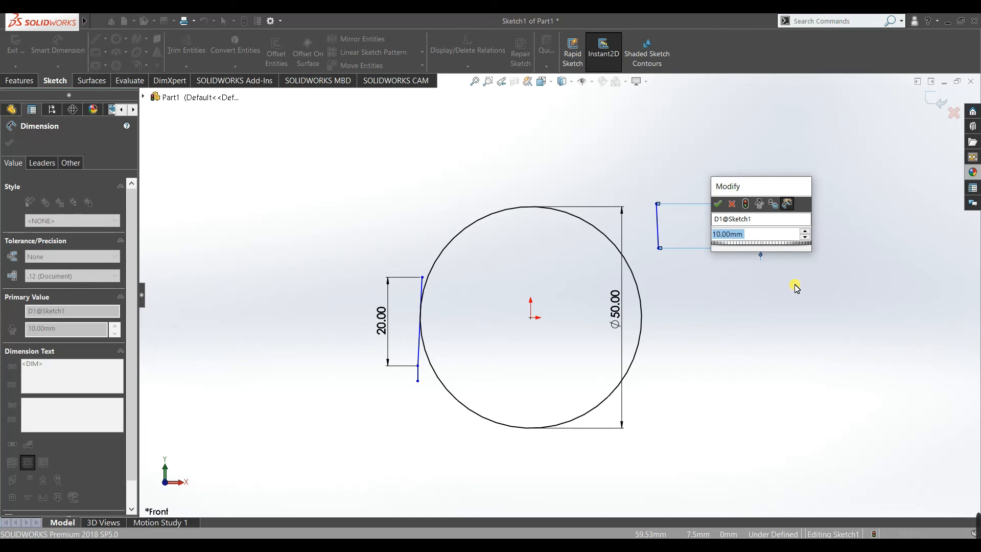
{"action": "type", "text": "5"}
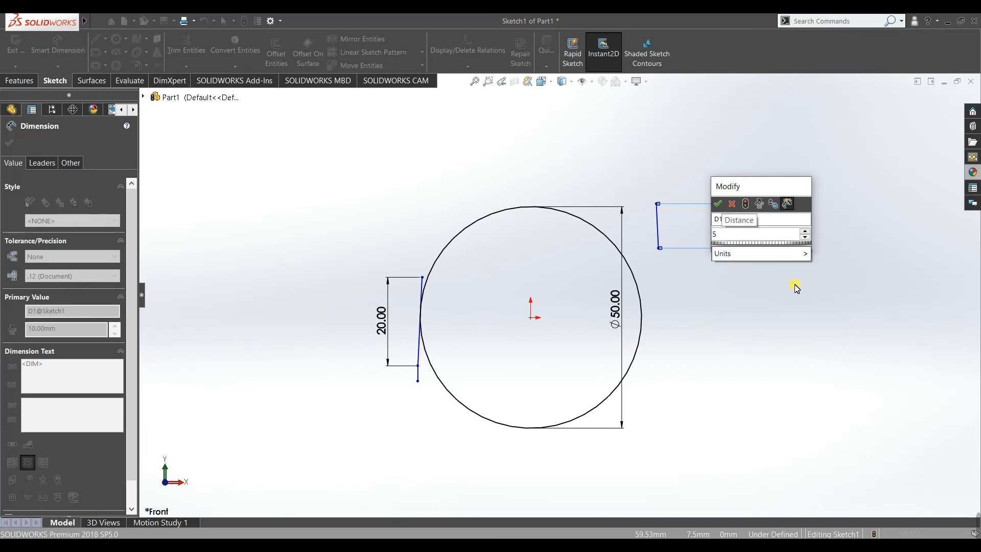
{"action": "type", "text": "cm"}
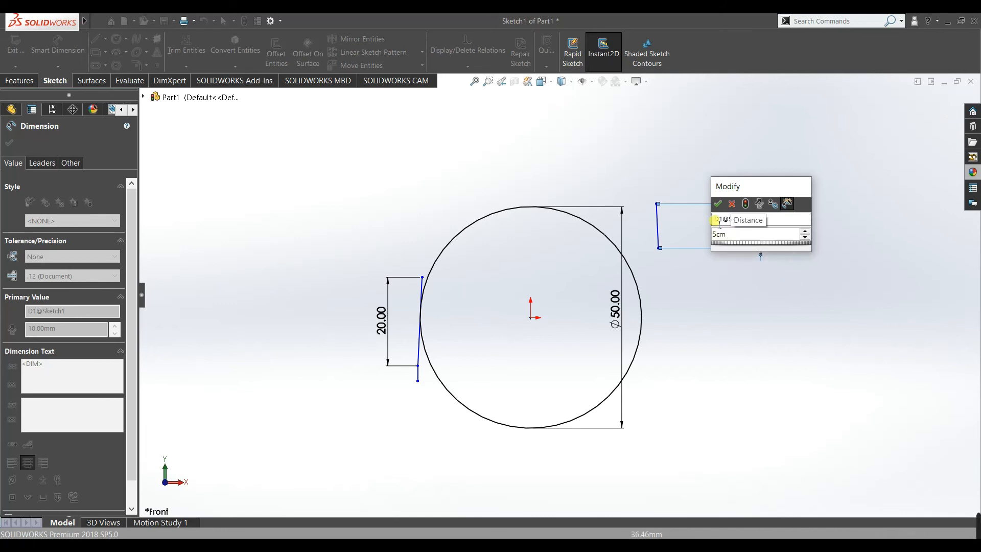
{"action": "left_click", "coordinate": [720, 204]}
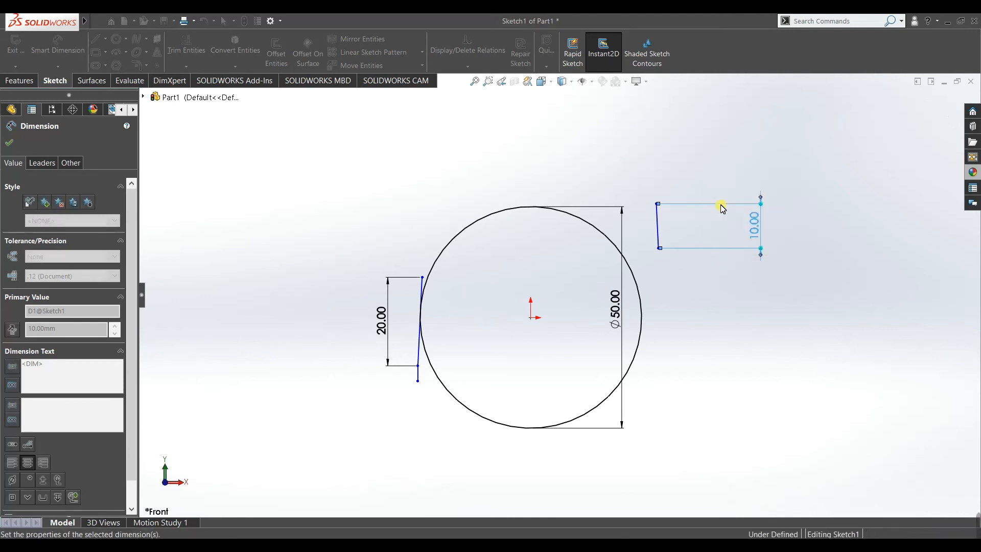
- Check which unit system is active for the document, leaving the setting as it is
{"action": "key", "text": "f"}
{"action": "left_click", "coordinate": [781, 294]}
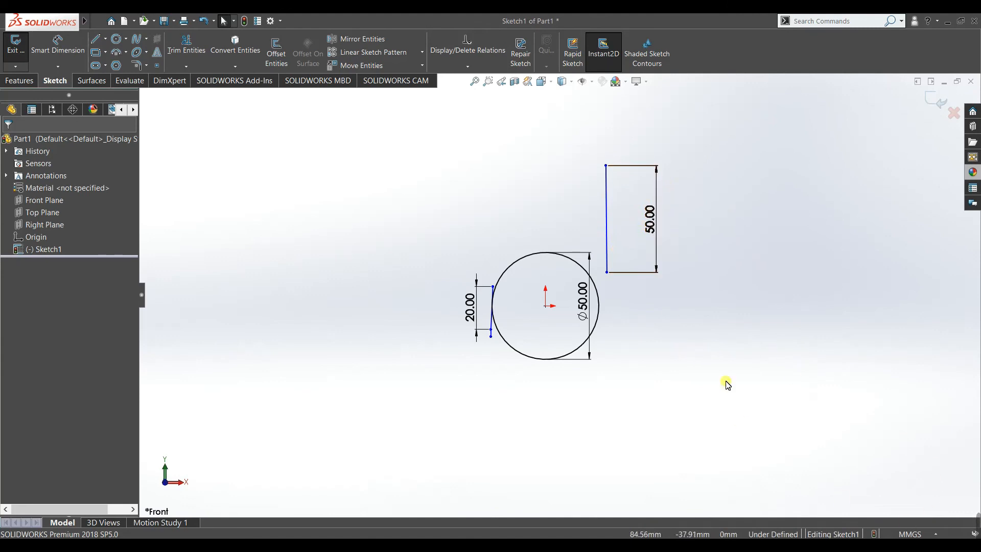
{"action": "left_click", "coordinate": [913, 534]}
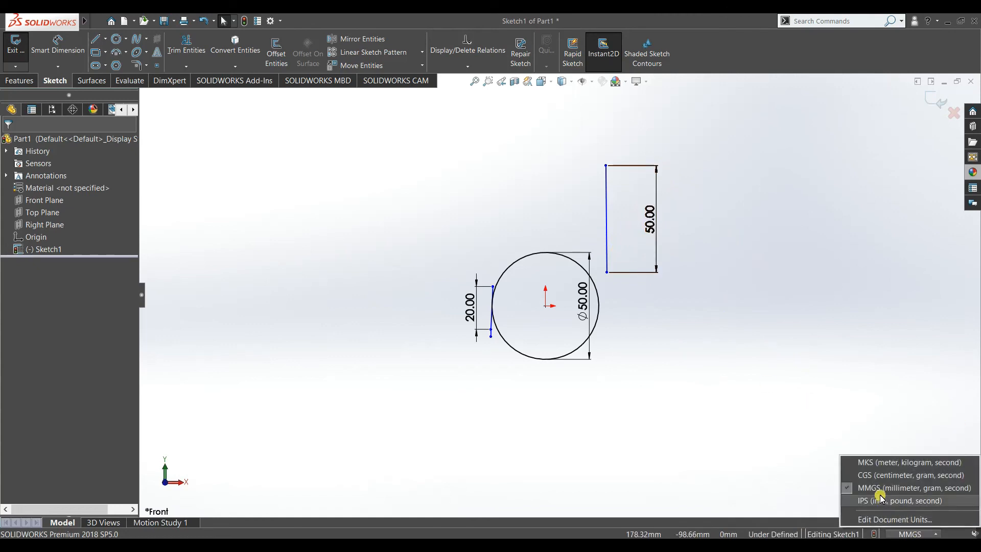
{"action": "left_click", "coordinate": [651, 451]}
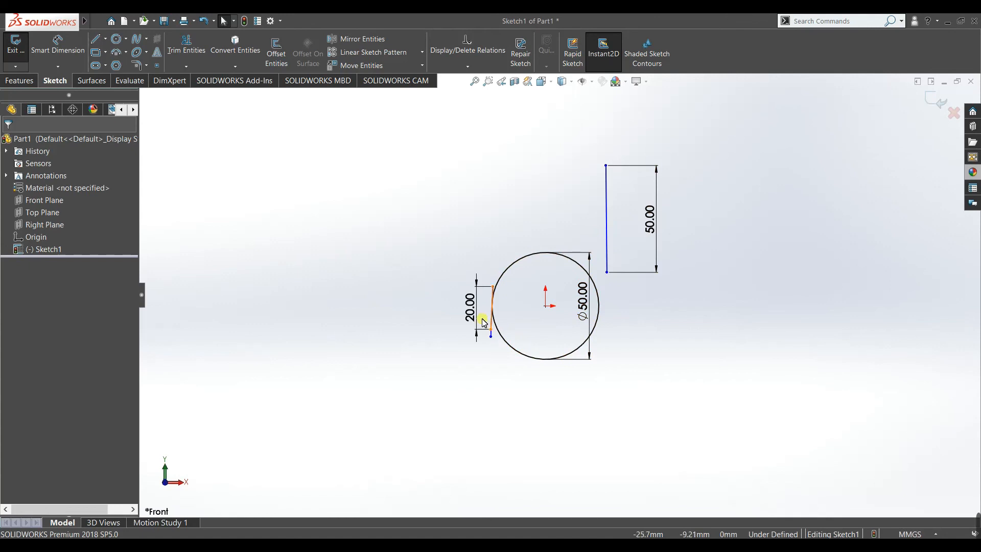
- Set the vertical dimension of the long line beside the circle to 3 in, entering the unit together with the value
{"action": "double_click", "coordinate": [469, 307]}
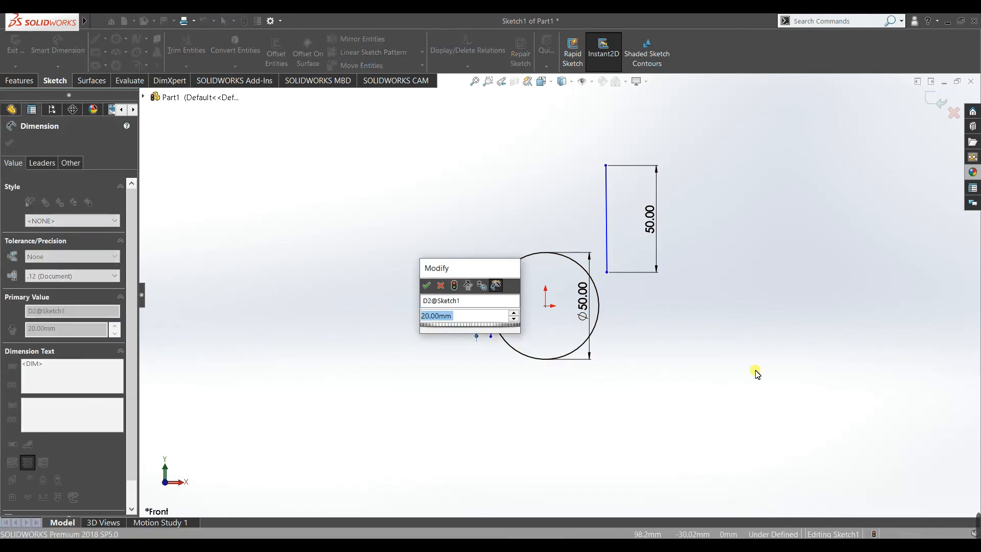
{"action": "type", "text": "43"}
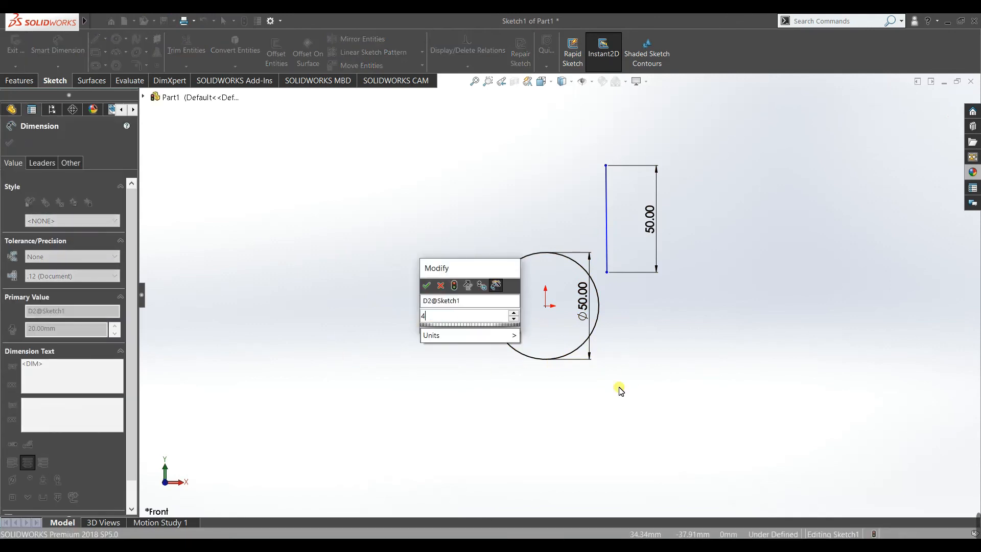
{"action": "key", "text": "BackSpace"}
{"action": "key", "text": "BackSpace"}
{"action": "type", "text": "3in"}
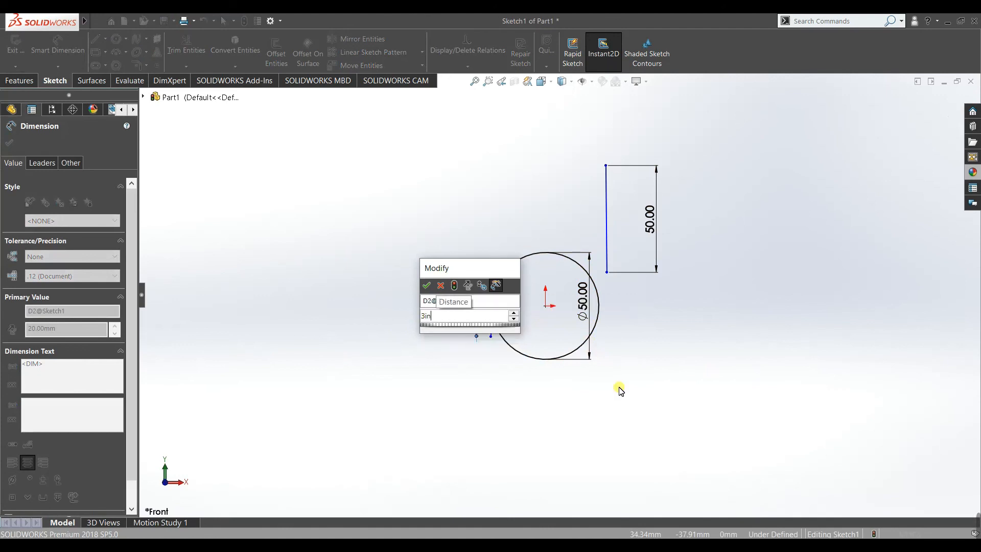
{"action": "left_click", "coordinate": [429, 285]}
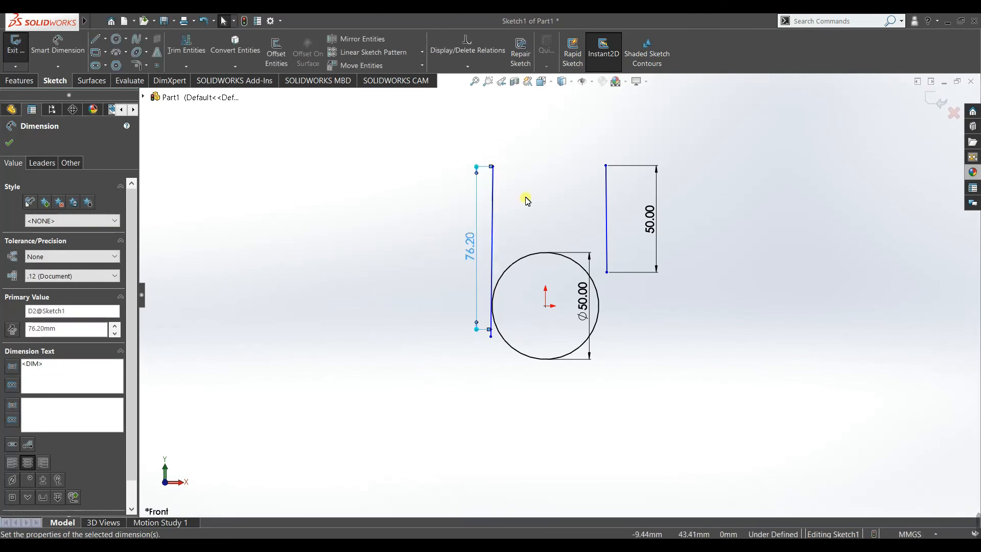